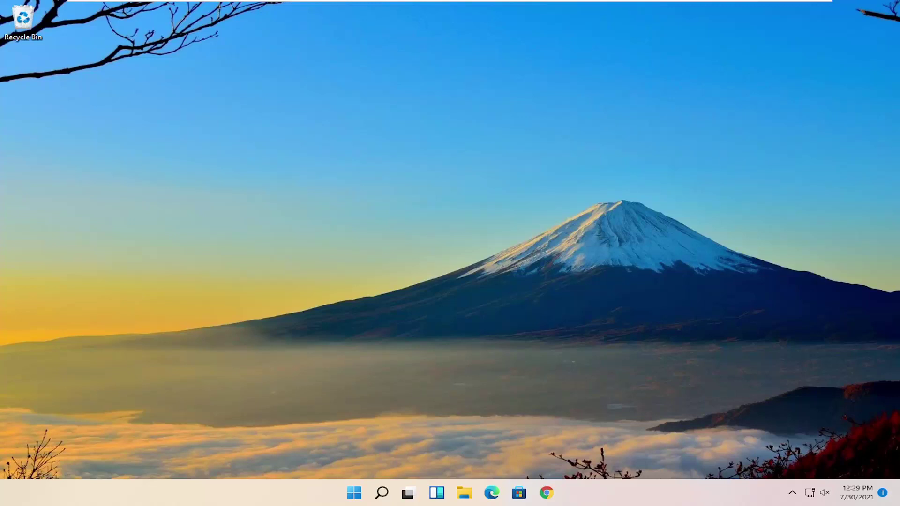
# Step: Launch Microsoft Store from the 'store' Windows Search results
pyautogui.click(383, 494)
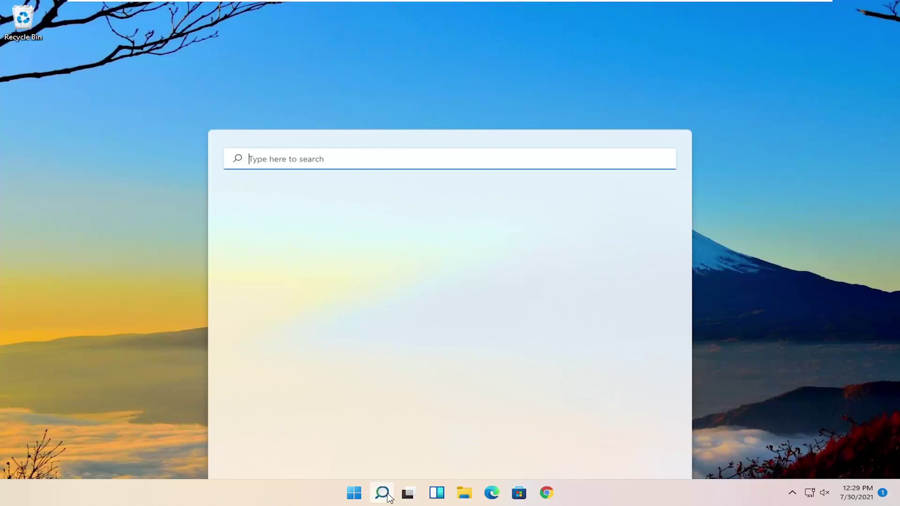
pyautogui.write('stor')
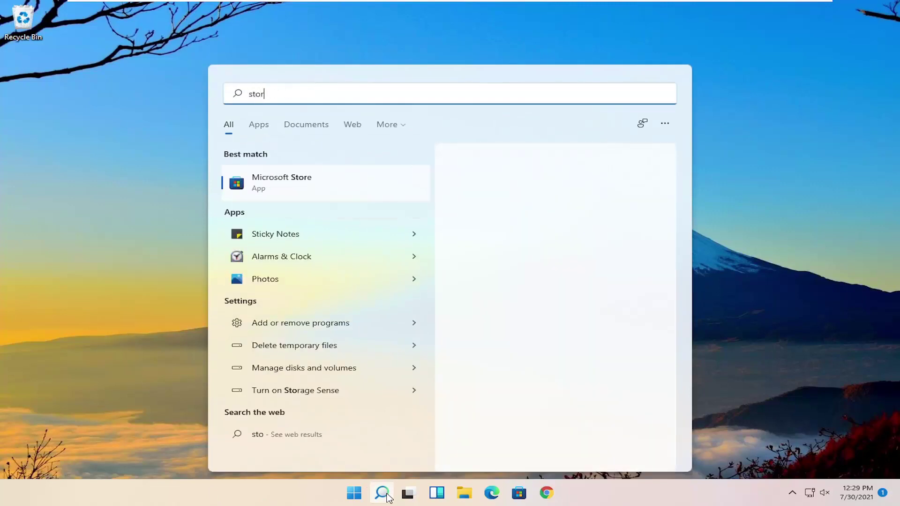
pyautogui.write('e')
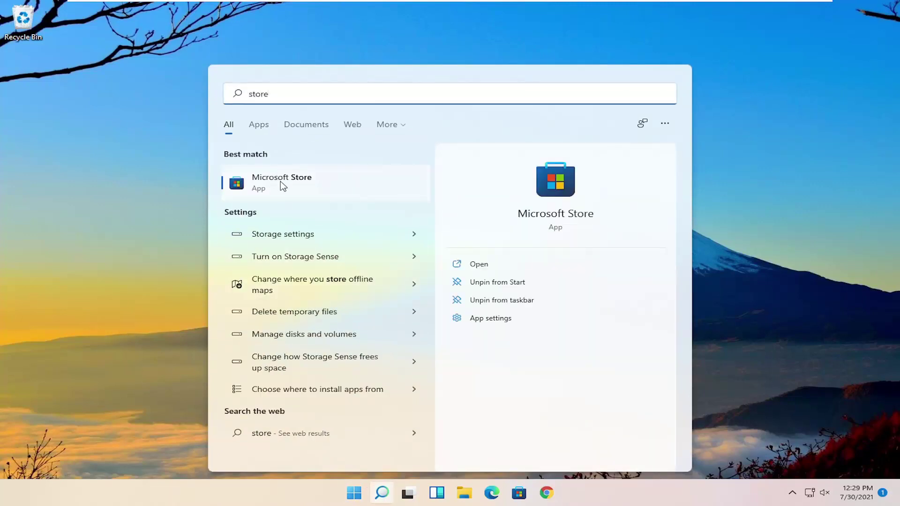
pyautogui.click(281, 185)
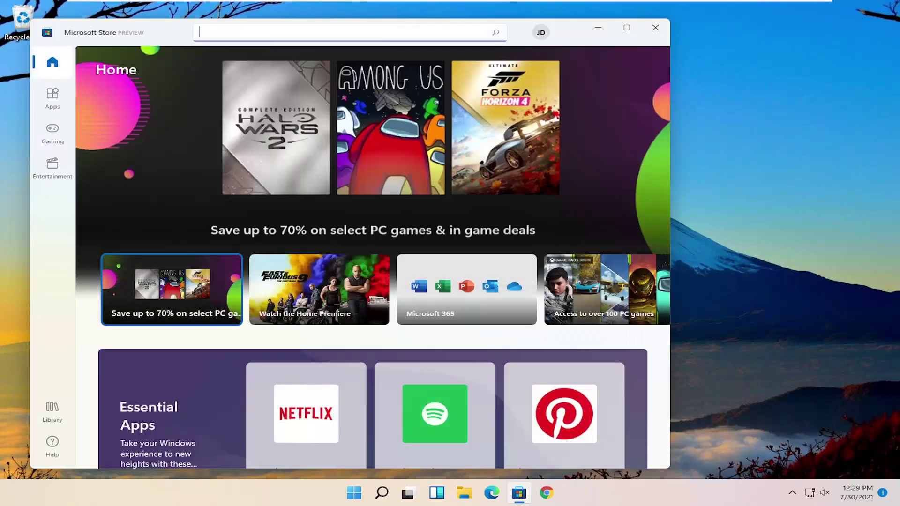
# Step: Resize the Store window slightly and open the TranslucentTB app page
pyautogui.moveTo(413, 22); pyautogui.dragTo(413, 26)
pyautogui.write('translu')
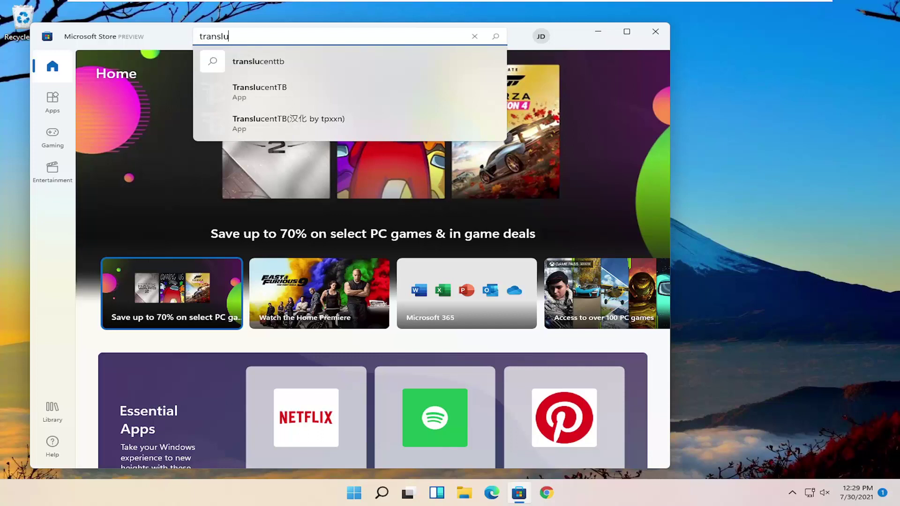
pyautogui.write('cent')
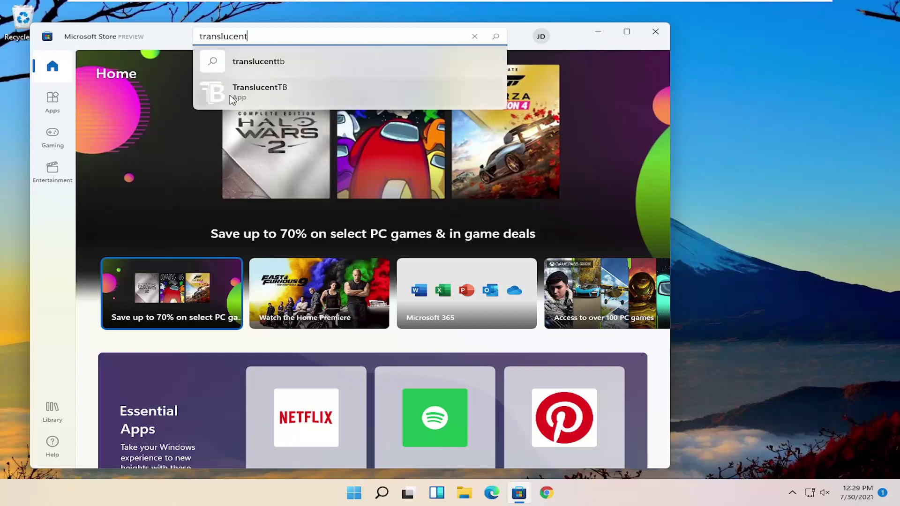
pyautogui.click(289, 95)
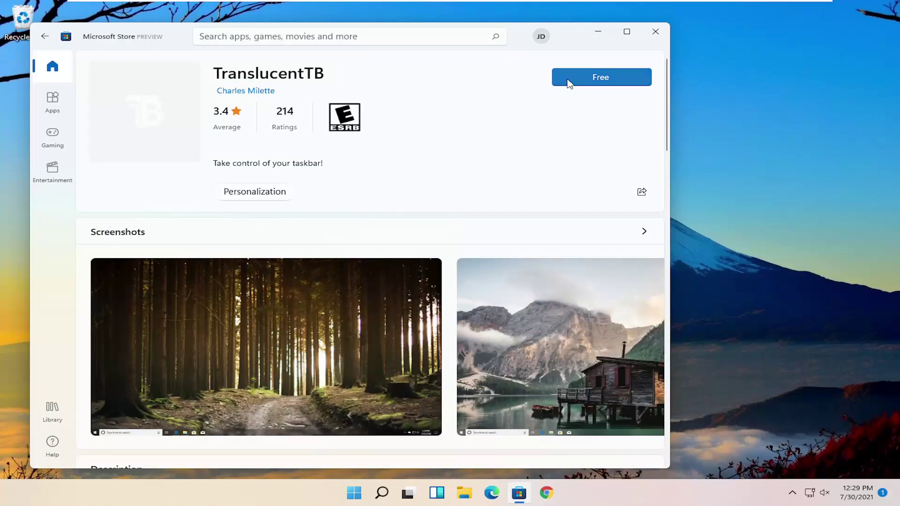
# Step: Install TranslucentTB for free and launch it from the 'Just got installed' notification
pyautogui.click(585, 80)
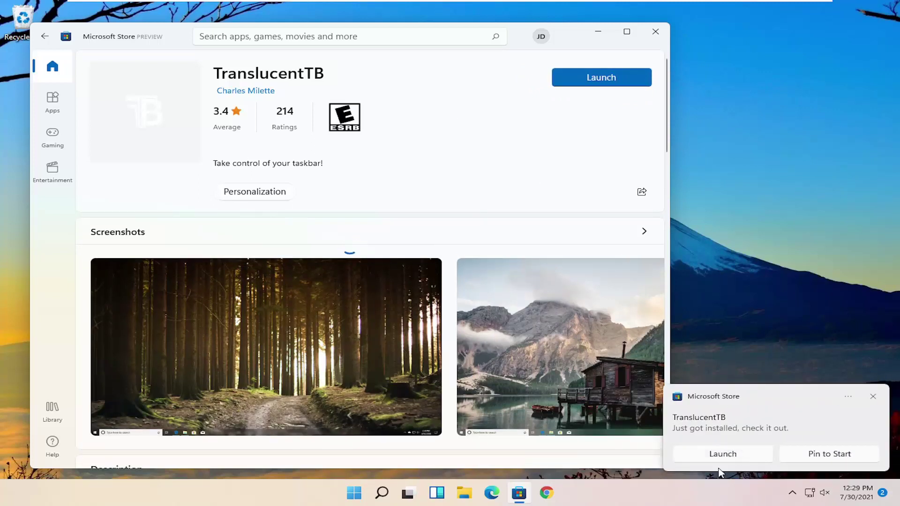
pyautogui.click(720, 454)
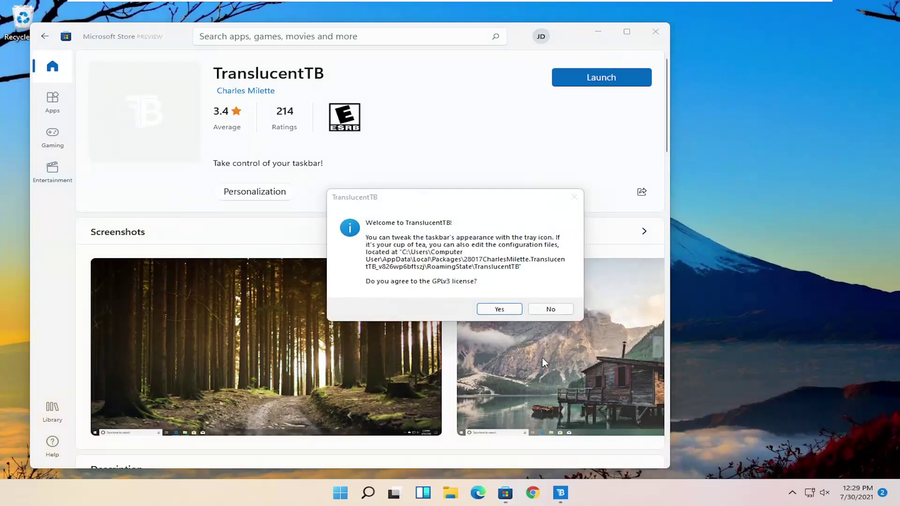
# Step: Accept the GPLv3 license, dismiss the startup notification, and minimize Microsoft Store
pyautogui.click(500, 310)
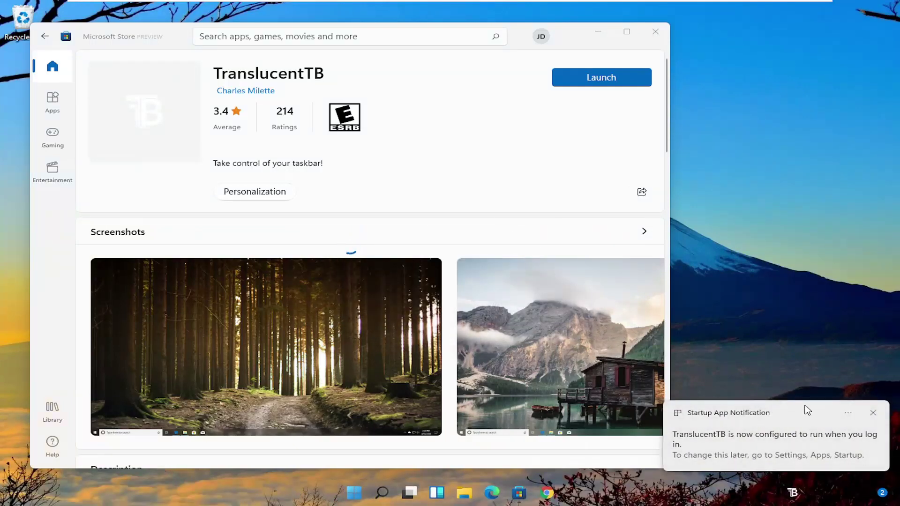
pyautogui.click(873, 413)
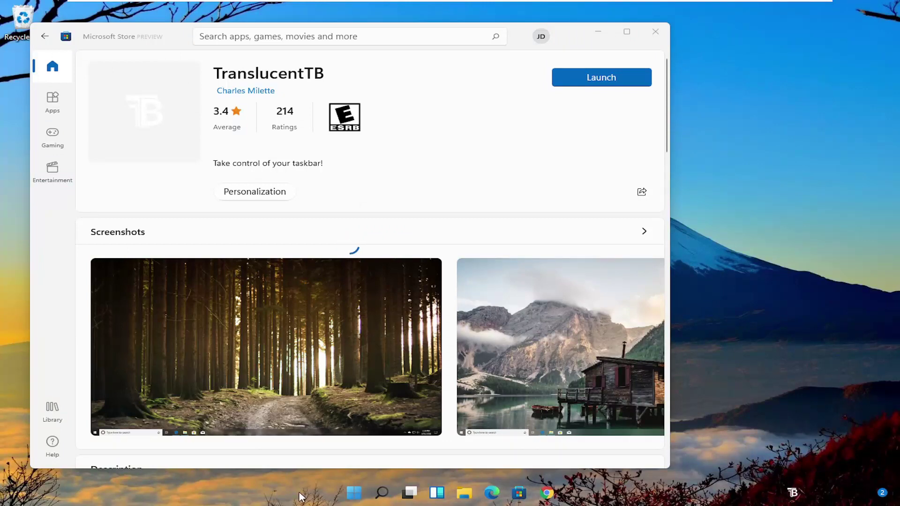
pyautogui.click(599, 32)
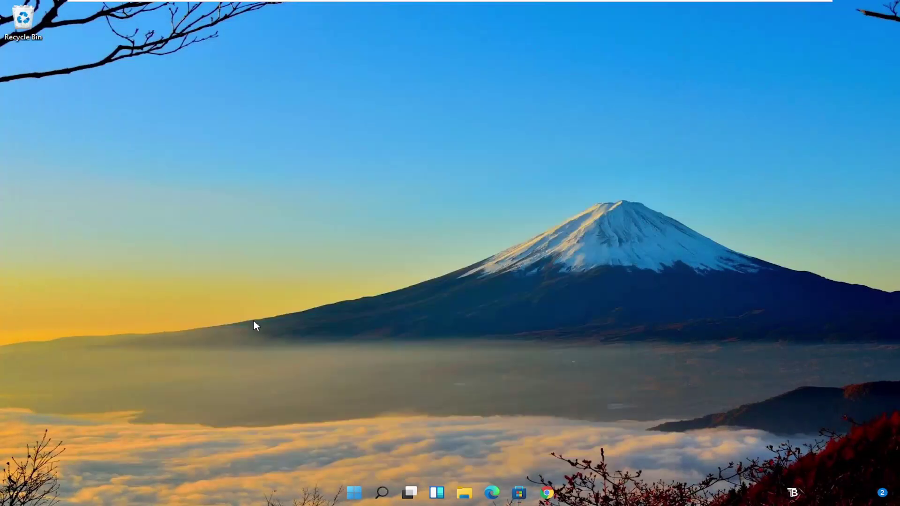